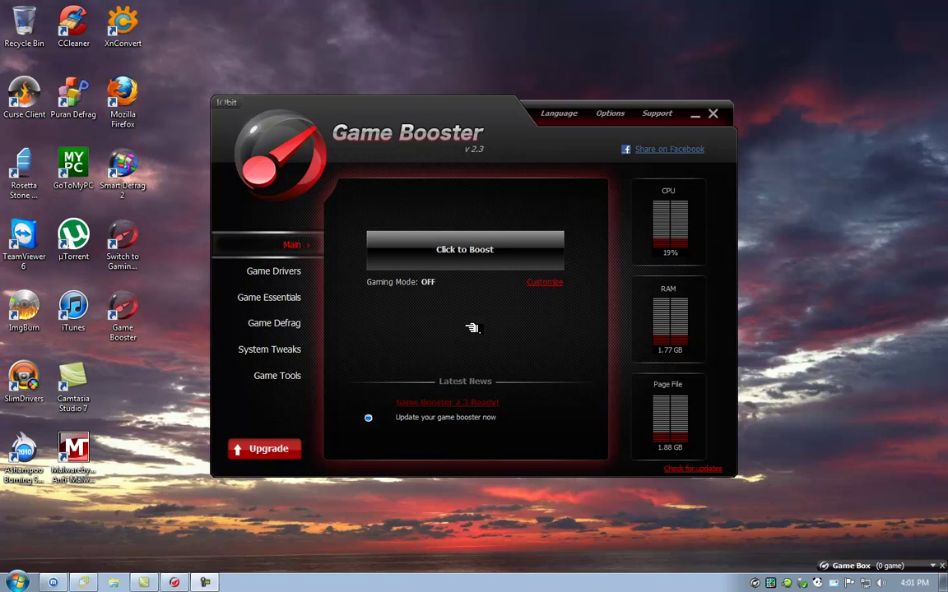
# Step: Boost into Gaming Mode and restore, then view Game Drivers with the Realtek audio update R2.57
pyautogui.click(477, 261)
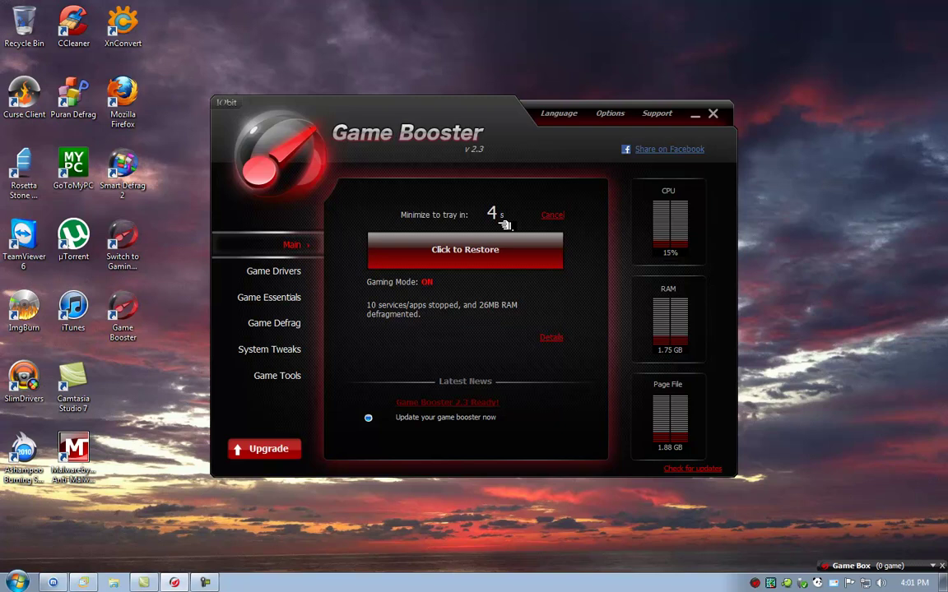
pyautogui.click(552, 214)
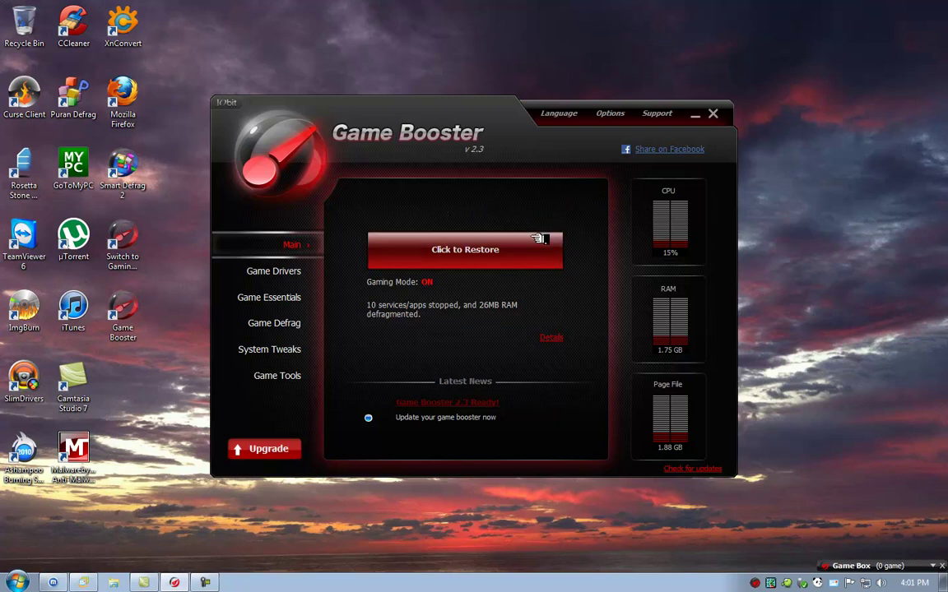
pyautogui.click(472, 258)
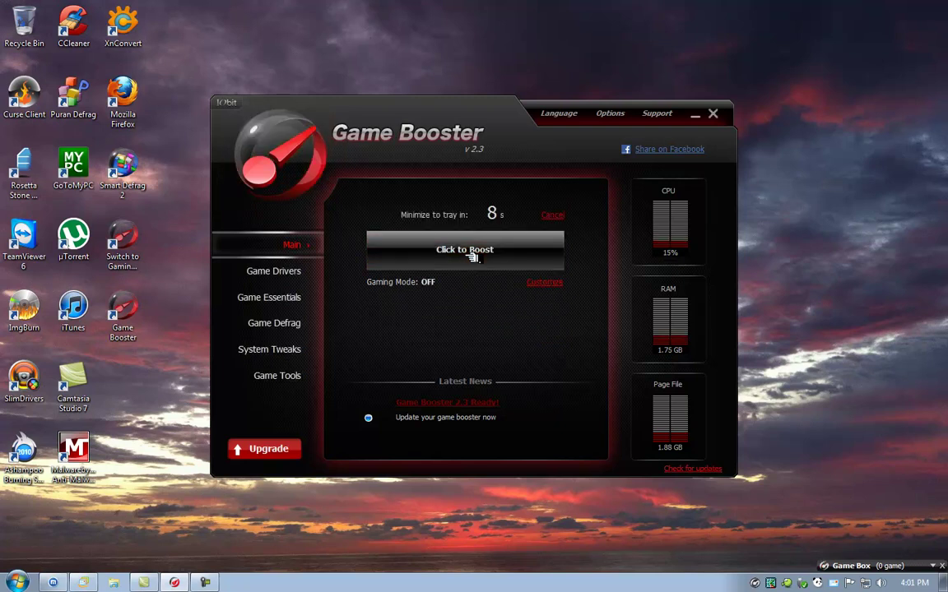
pyautogui.click(554, 215)
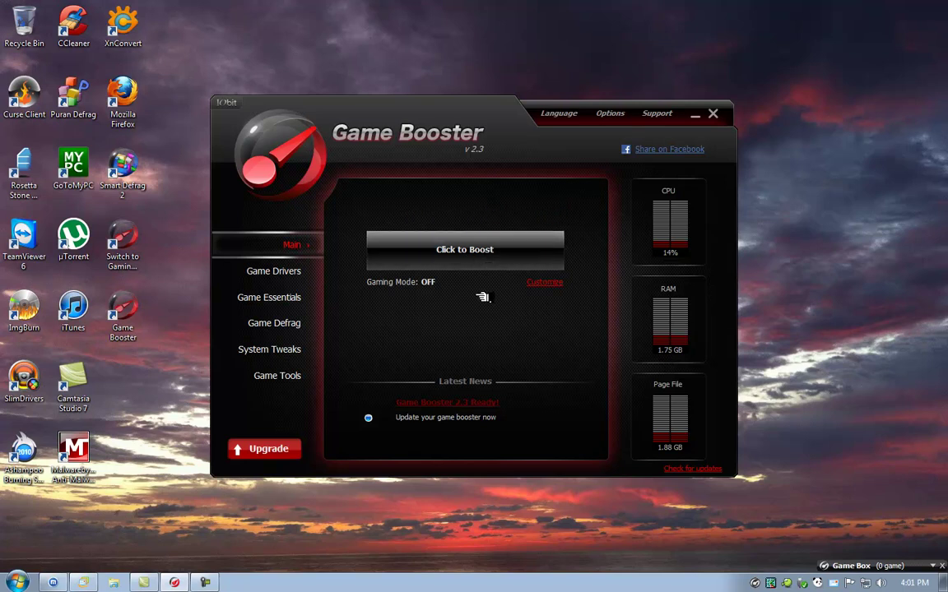
pyautogui.click(301, 273)
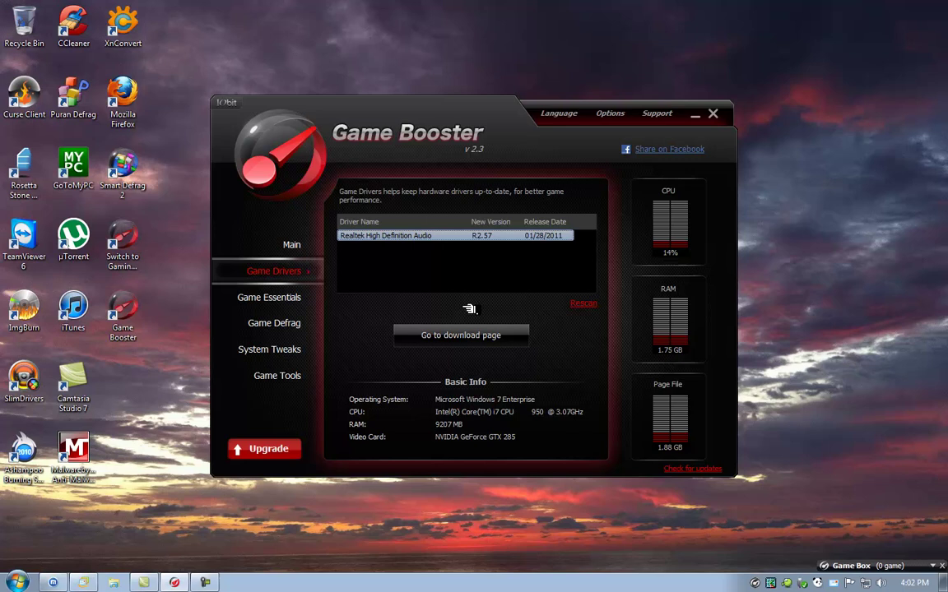
# Step: On Game Essentials, untick TeamSpeak and Xfire so only Ventrilo 3.0.7 stays ticked
pyautogui.click(292, 298)
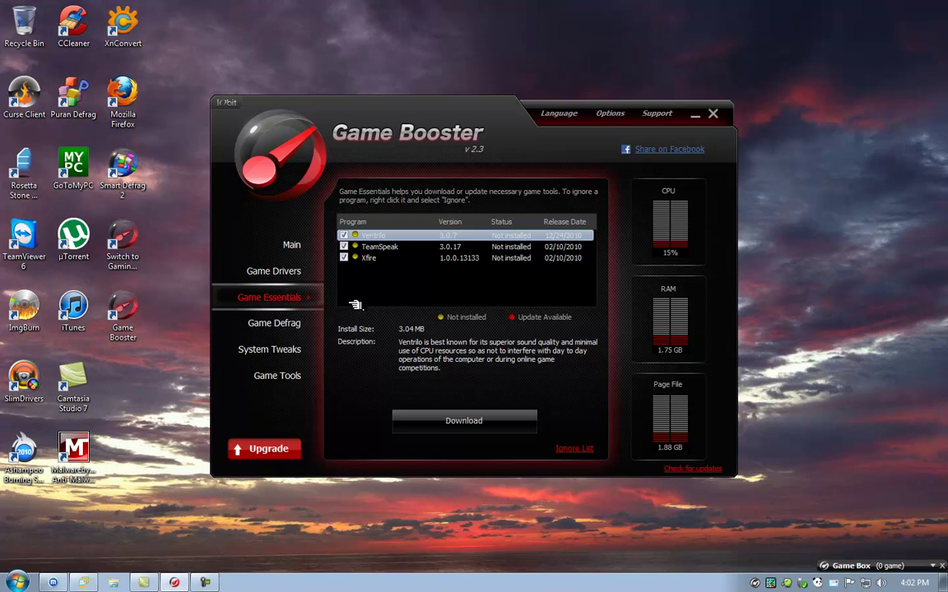
pyautogui.click(343, 246)
pyautogui.click(345, 258)
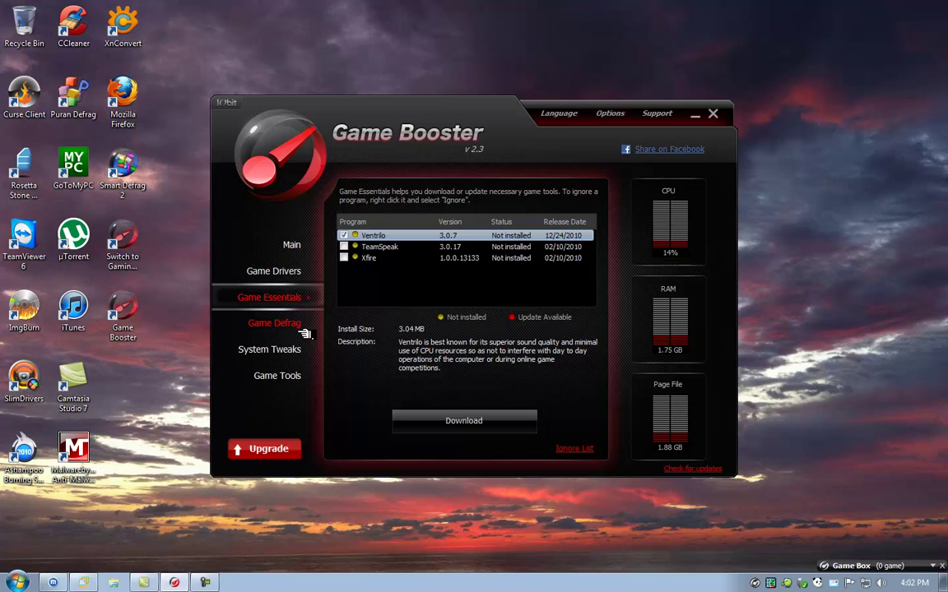
# Step: Analyze World of Warcraft in Game Defrag, finding 38 fragmented files, then go back
pyautogui.click(273, 323)
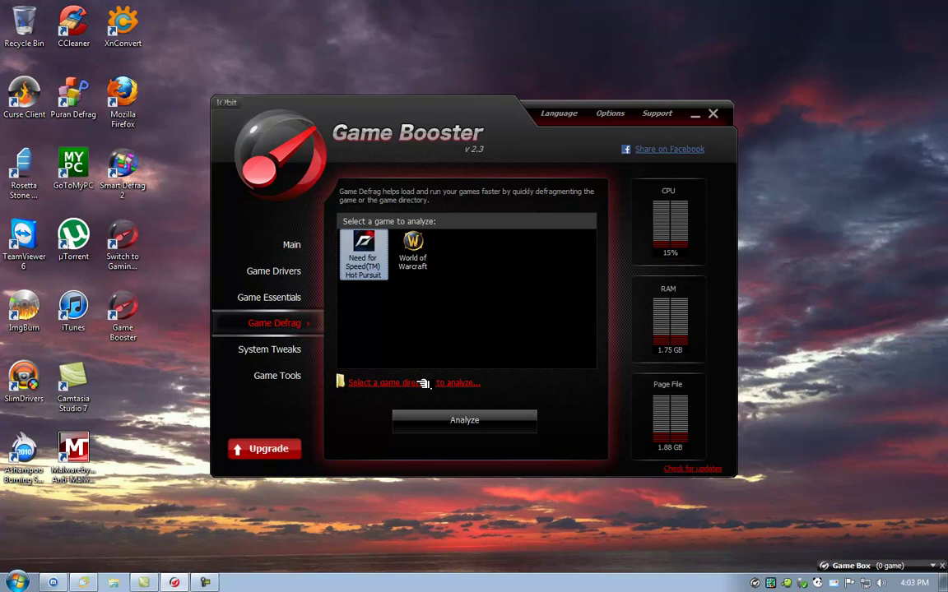
pyautogui.click(425, 252)
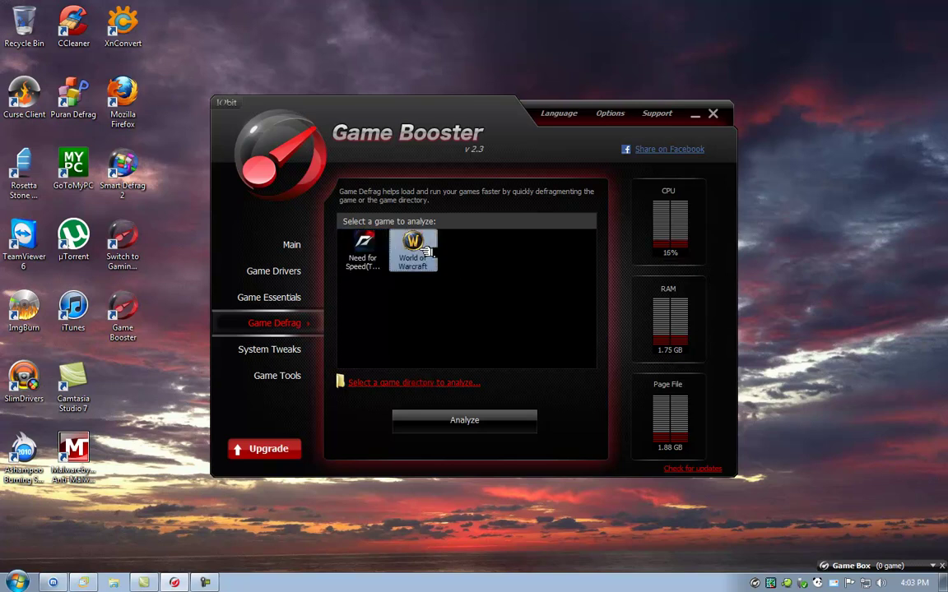
pyautogui.click(442, 419)
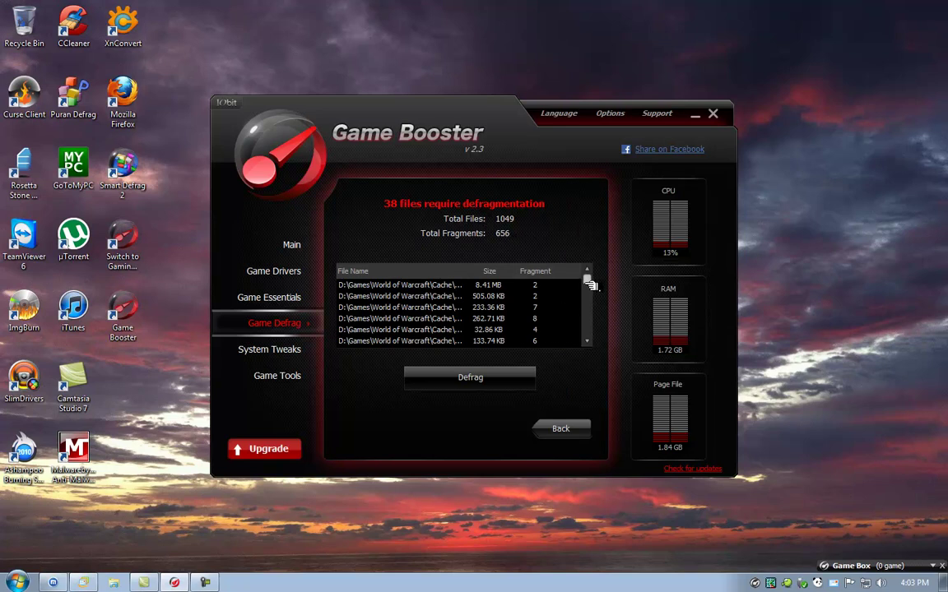
pyautogui.moveTo(590, 284); pyautogui.dragTo(591, 343)
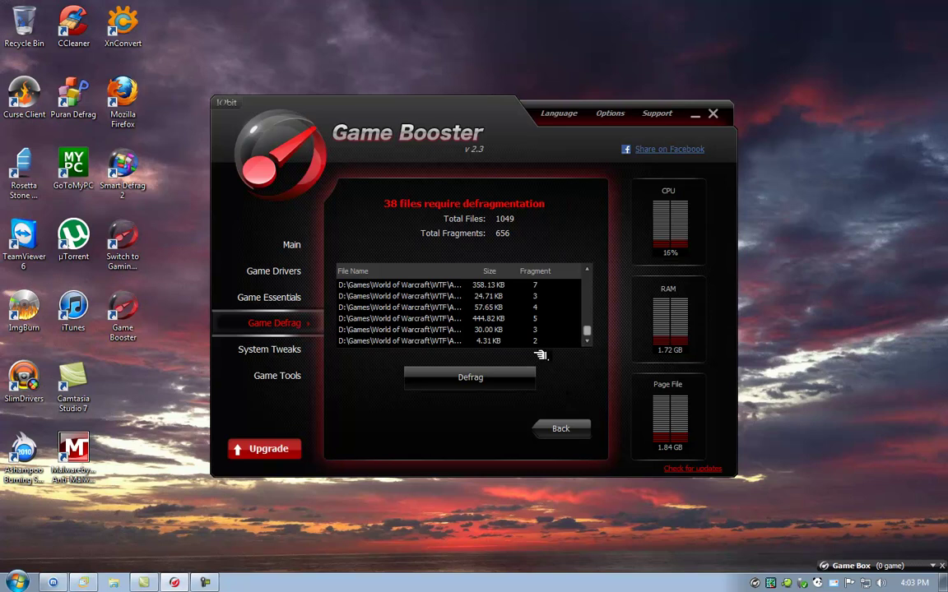
pyautogui.click(560, 428)
# Step: Try the Top Performance system tweak, dismiss the upgrade offer, and view the Game Tools list
pyautogui.click(271, 350)
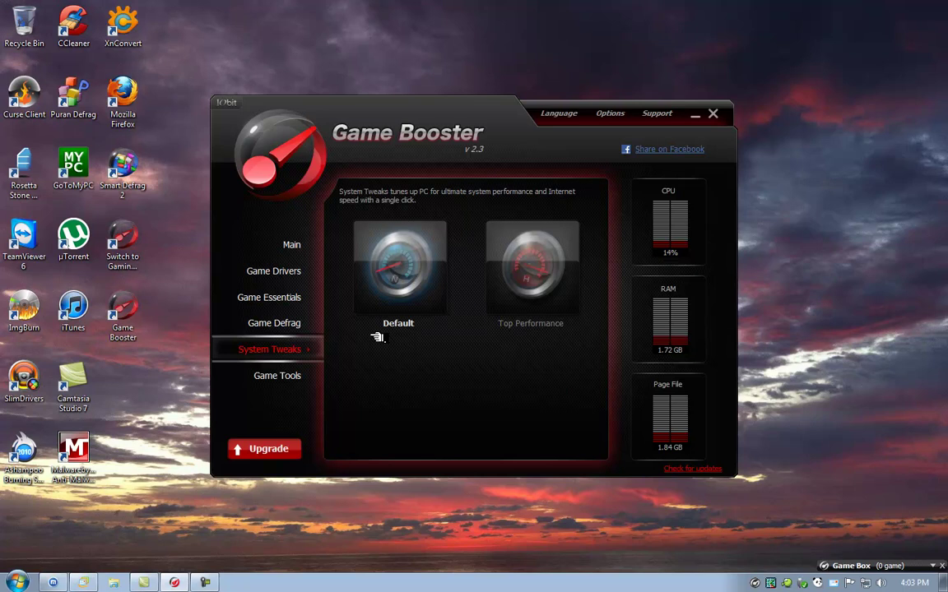
pyautogui.click(543, 261)
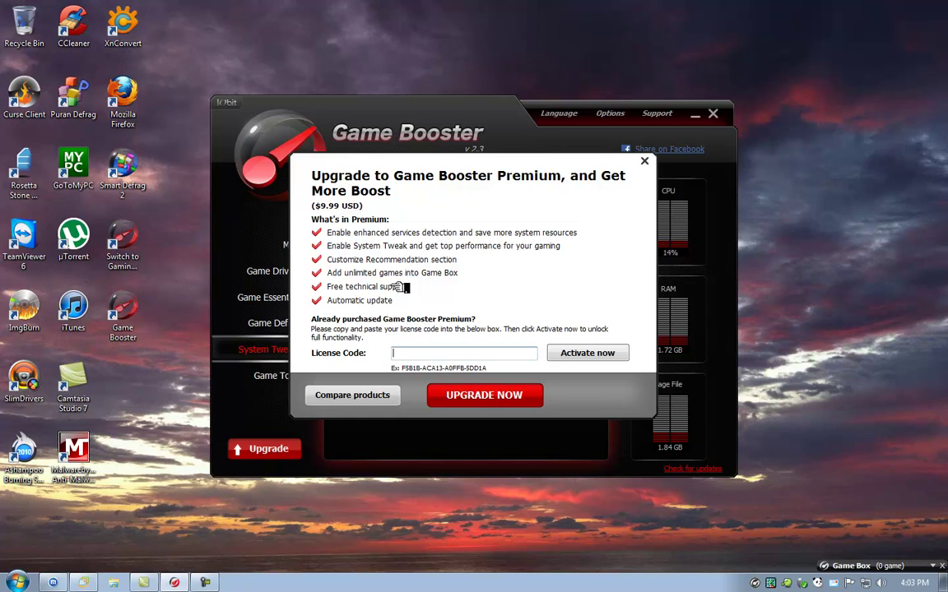
pyautogui.click(645, 160)
pyautogui.click(279, 376)
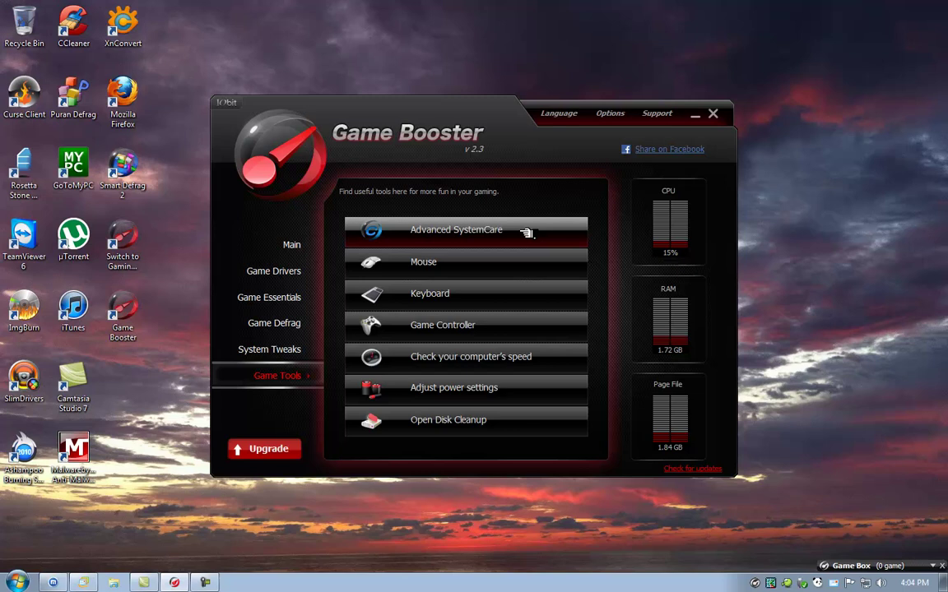
pyautogui.click(444, 261)
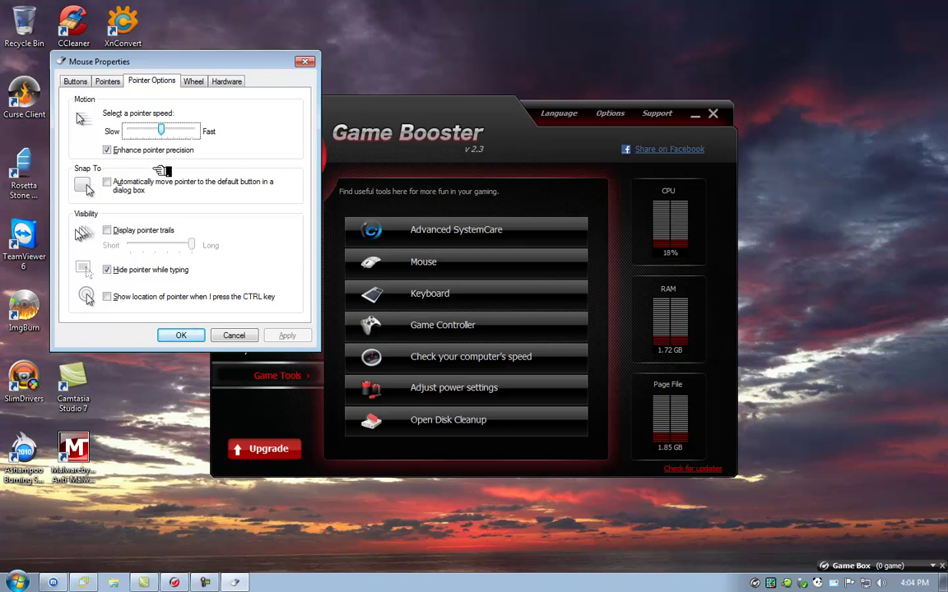
pyautogui.click(306, 62)
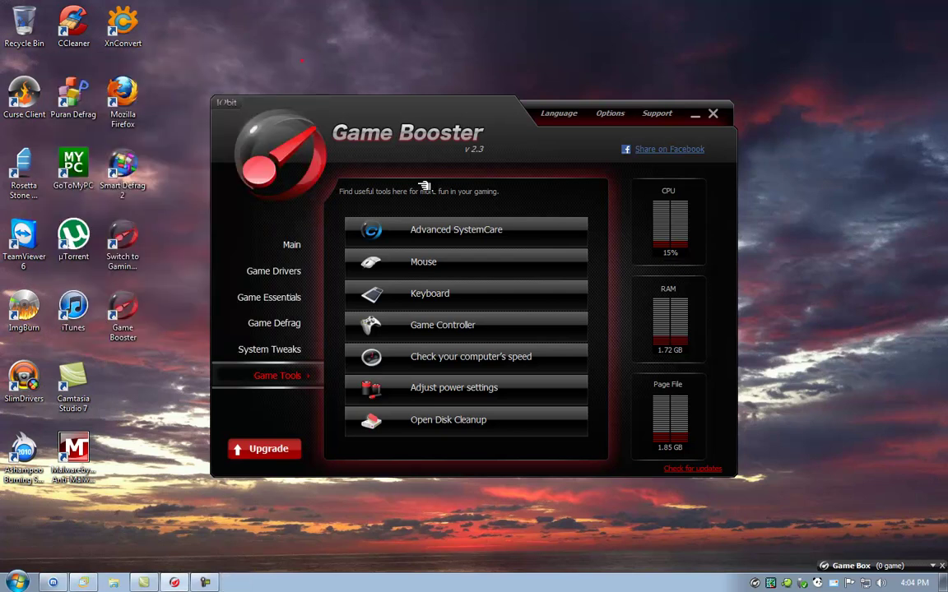
pyautogui.click(462, 303)
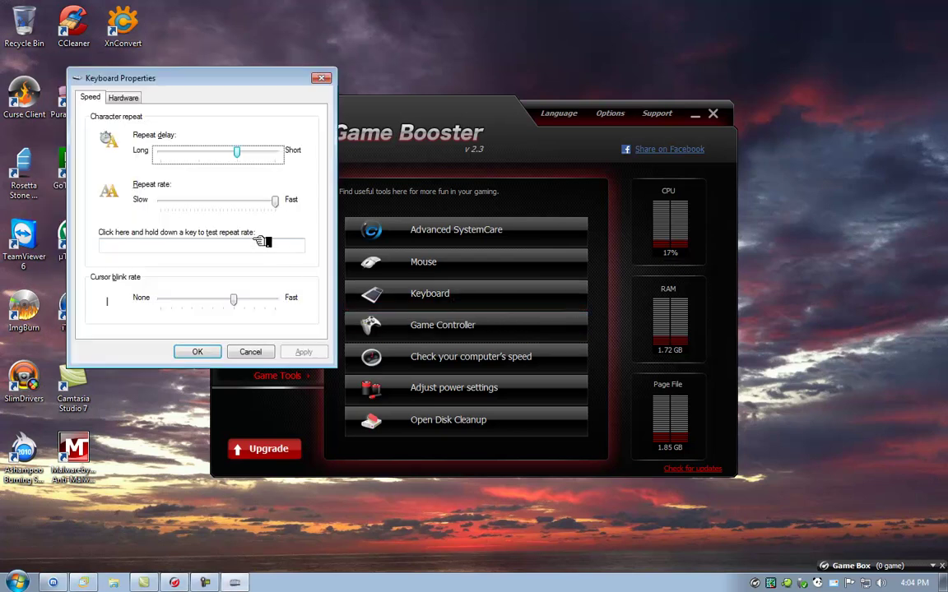
pyautogui.click(321, 77)
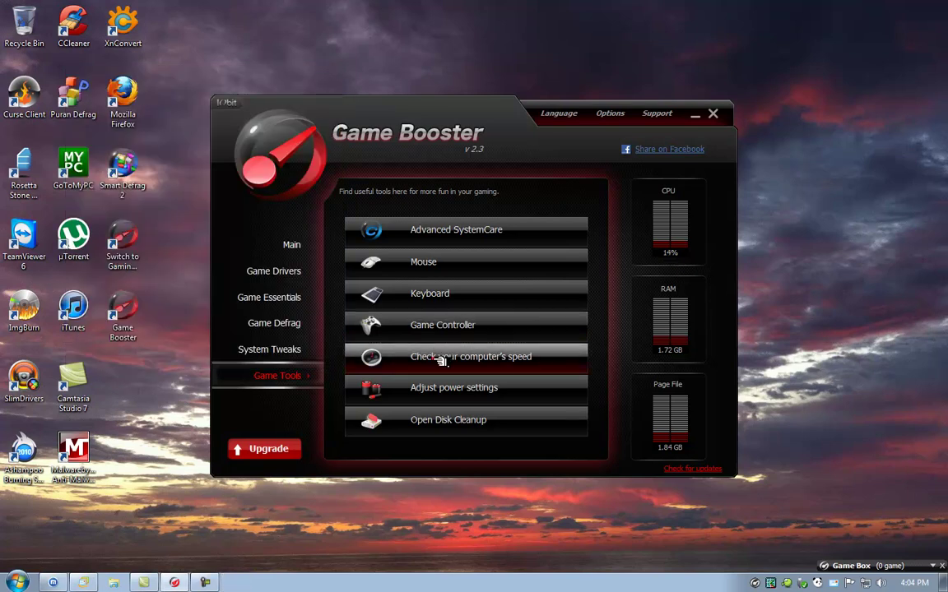
# Step: View the 5.9 Windows Experience Index in Performance Information and Tools, then close it
pyautogui.click(440, 359)
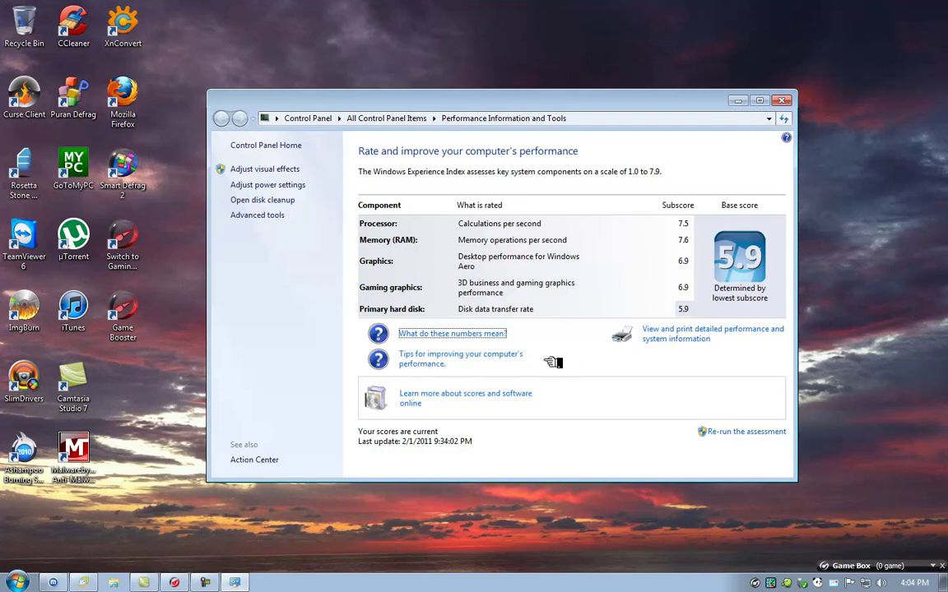
pyautogui.click(782, 99)
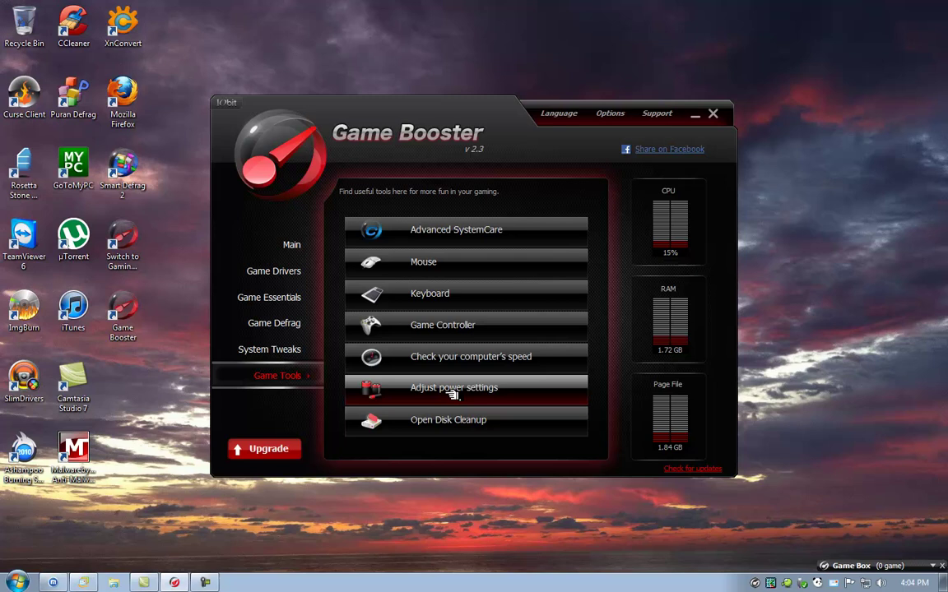
# Step: Review General, Download and Game Box options without changing the download folder, then show the empty Game Box
pyautogui.click(609, 113)
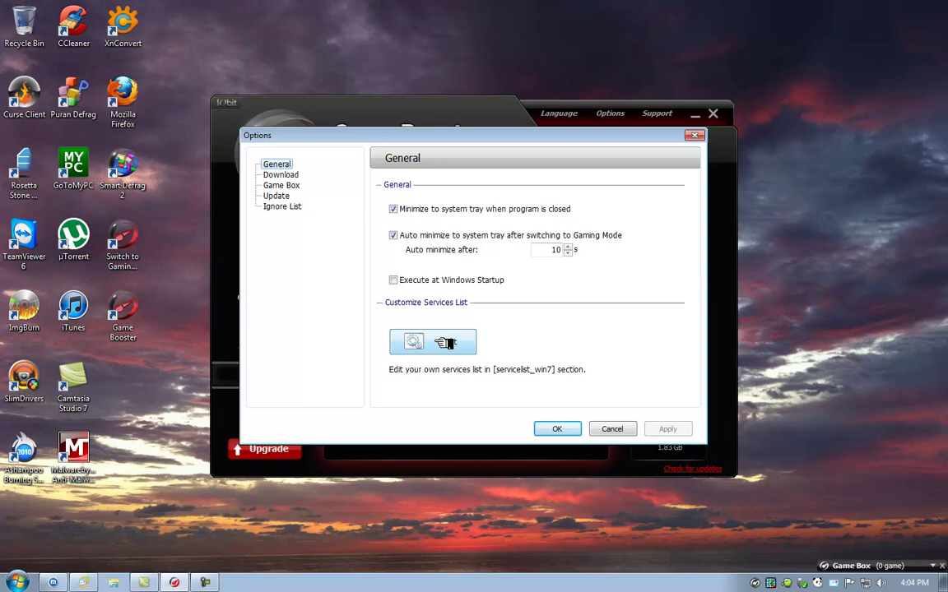
pyautogui.click(295, 175)
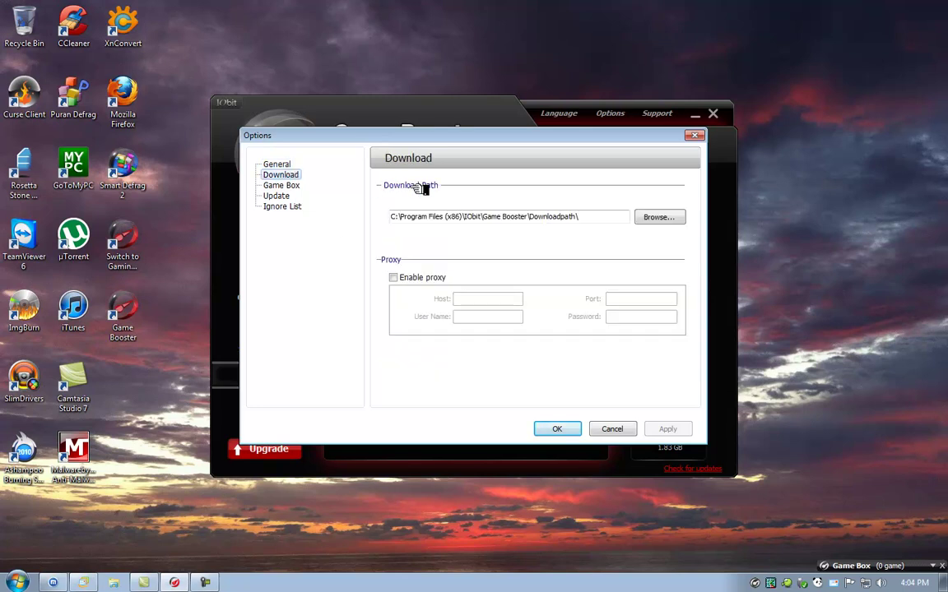
pyautogui.click(665, 217)
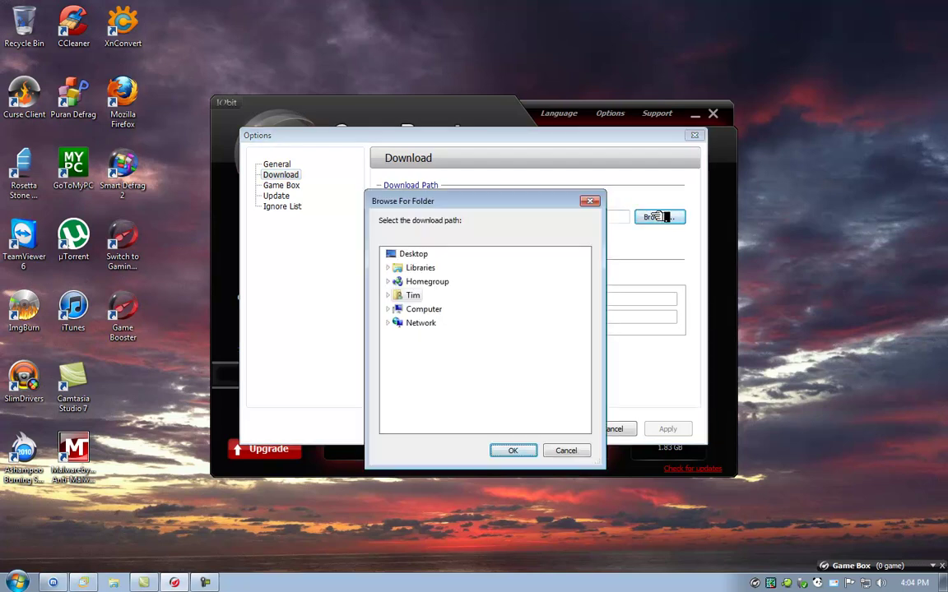
pyautogui.press('Escape')
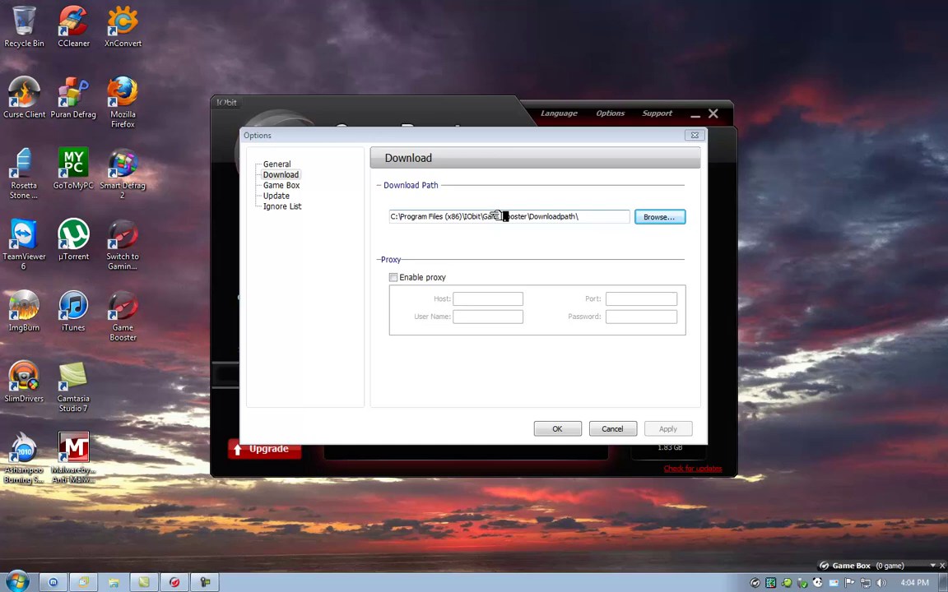
pyautogui.click(291, 187)
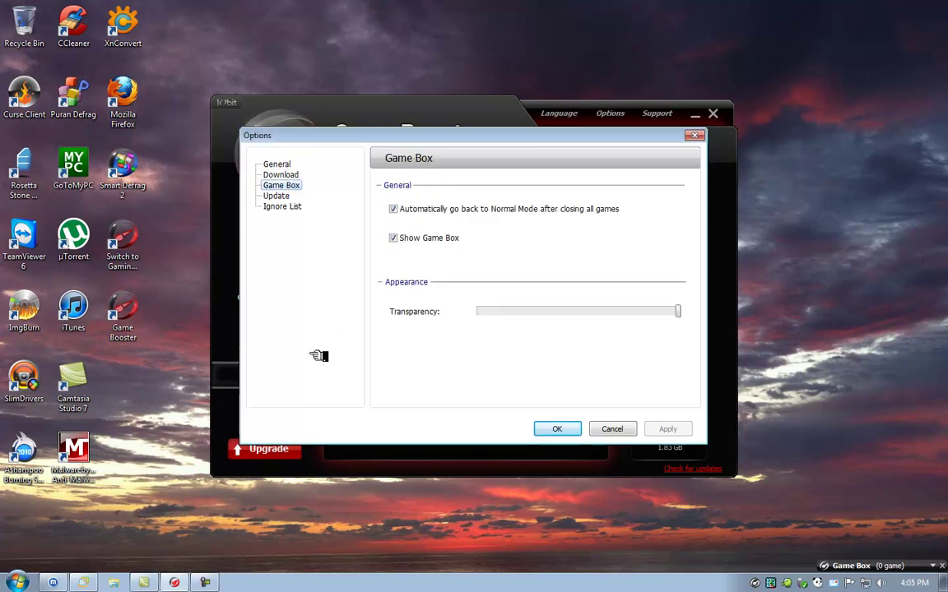
pyautogui.click(839, 556)
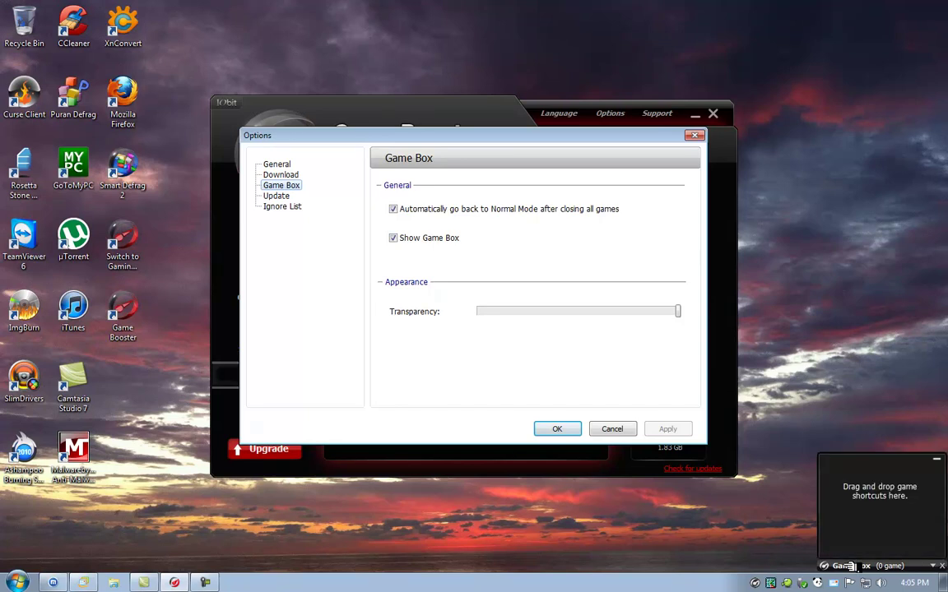
# Step: Drag Wow.exe from Backup (D:) > Games > World of Warcraft into the Game Box, then close Explorer
pyautogui.click(122, 583)
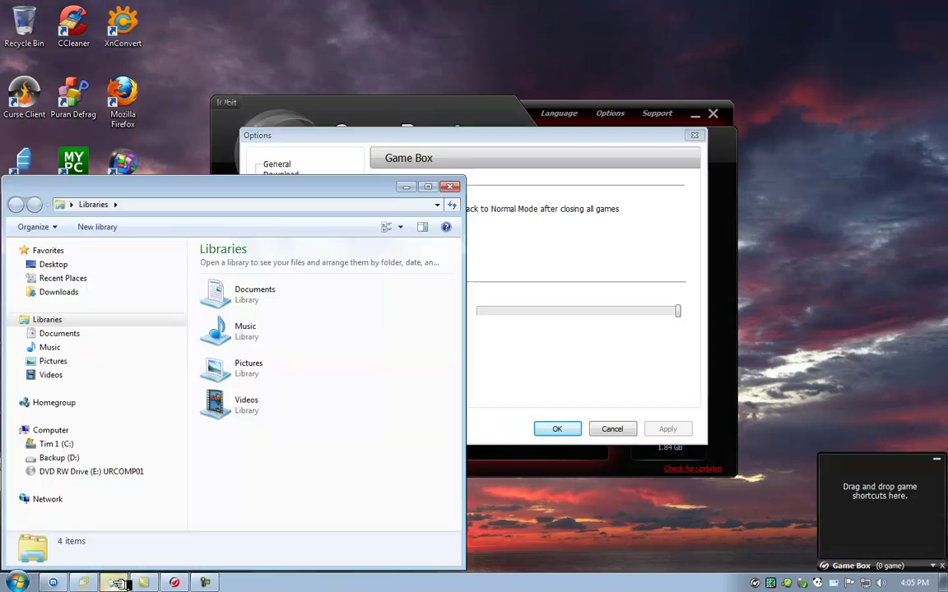
pyautogui.click(21, 457)
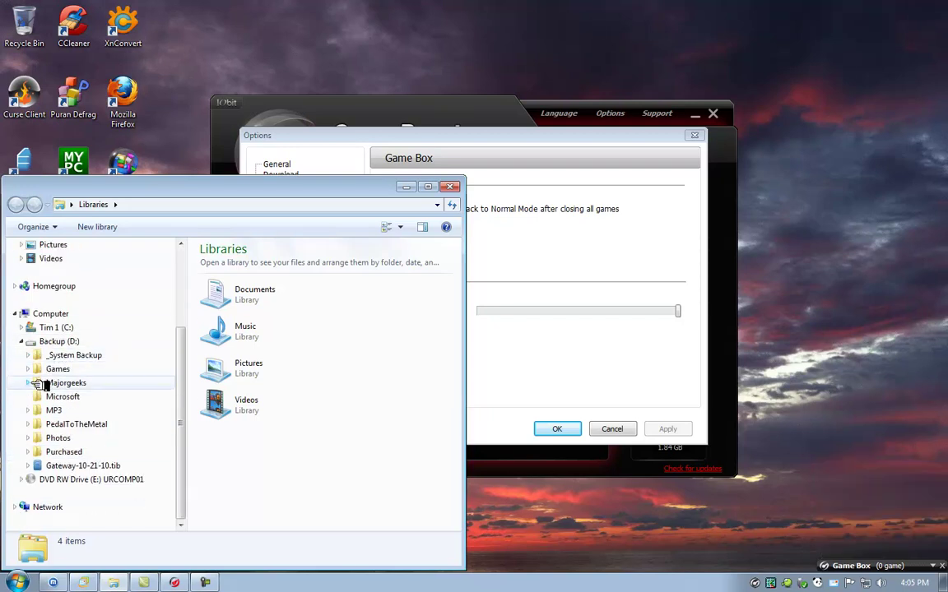
pyautogui.click(30, 368)
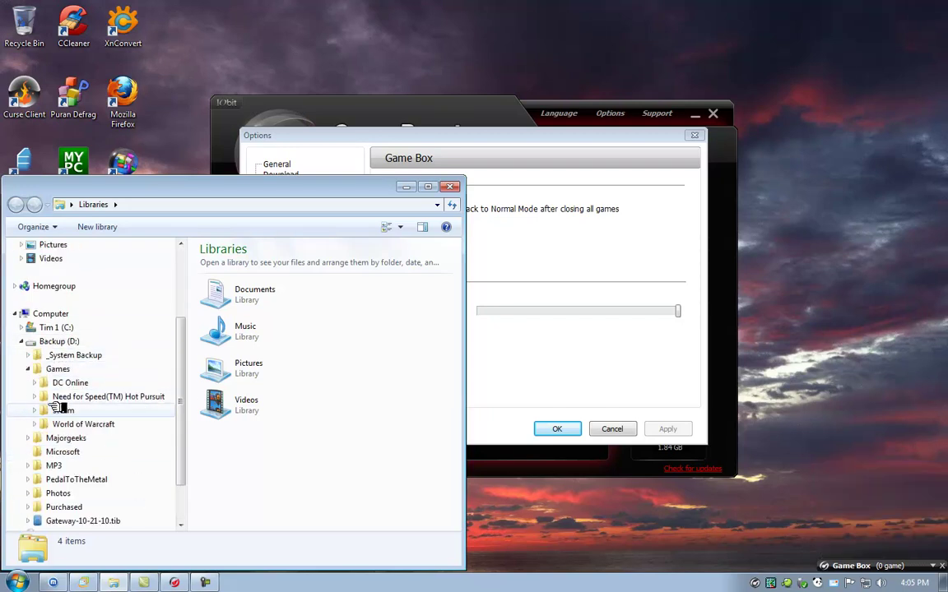
pyautogui.click(56, 425)
pyautogui.click(284, 429)
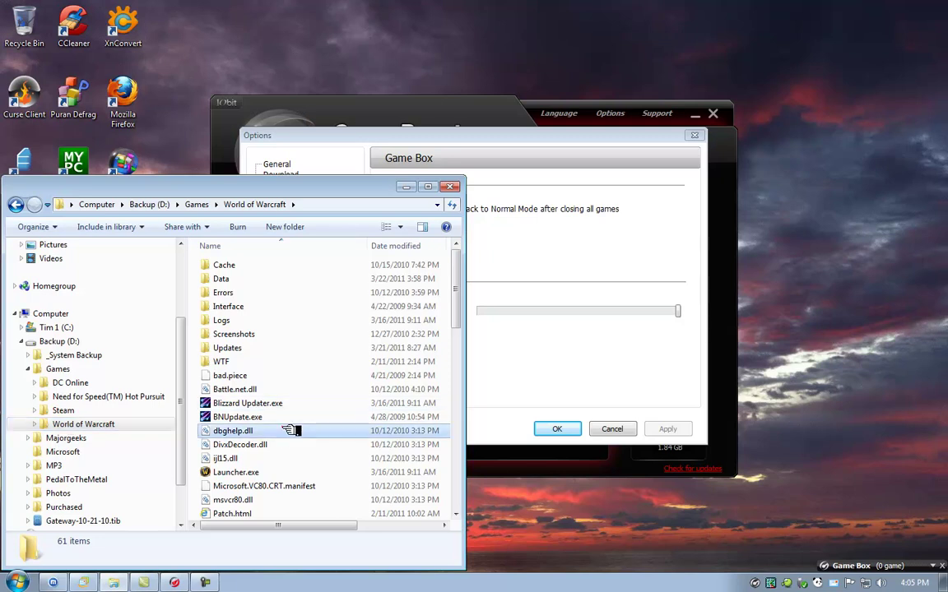
pyautogui.scroll(-5, 279, 378)
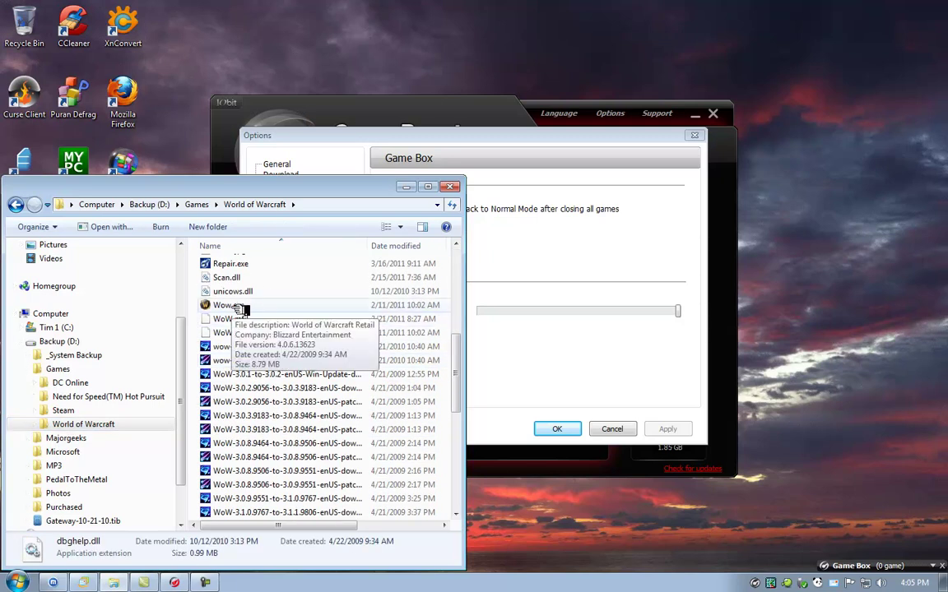
pyautogui.click(239, 306)
pyautogui.moveTo(239, 307); pyautogui.dragTo(879, 566)
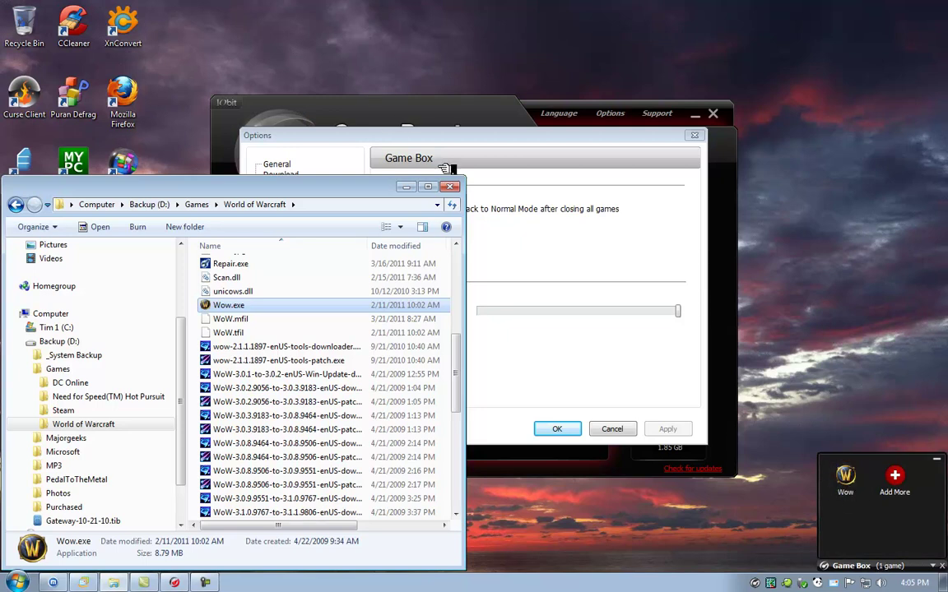
pyautogui.click(450, 186)
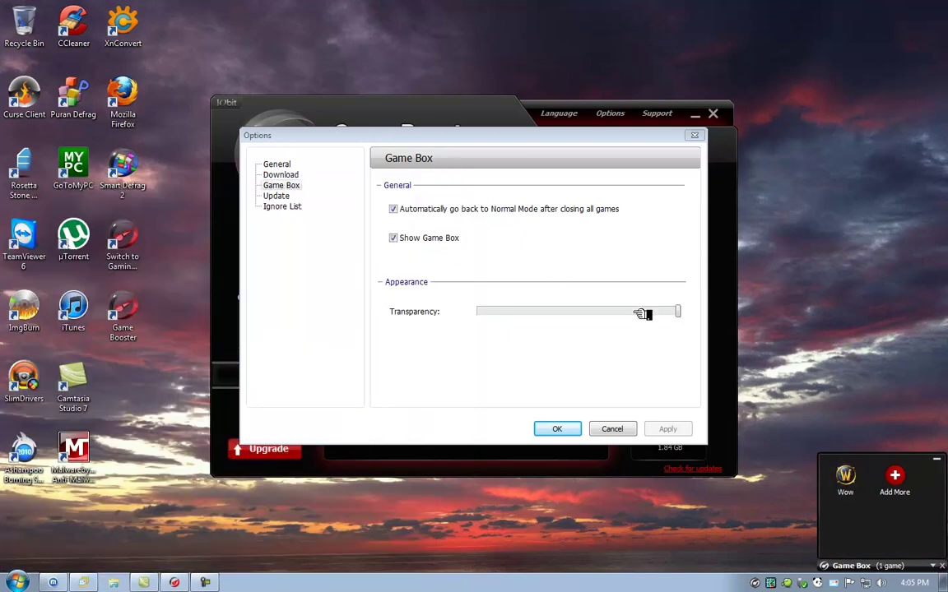
# Step: Launch World of Warcraft from the Game Box to its Cataclysm login screen, then quit with Alt+F4
pyautogui.click(848, 482)
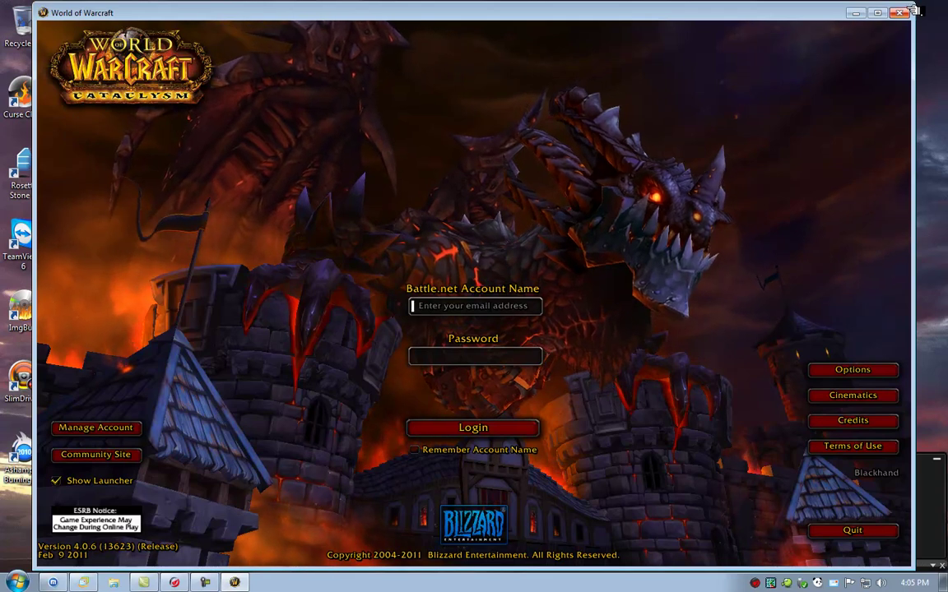
pyautogui.hotkey('alt', 'F4')
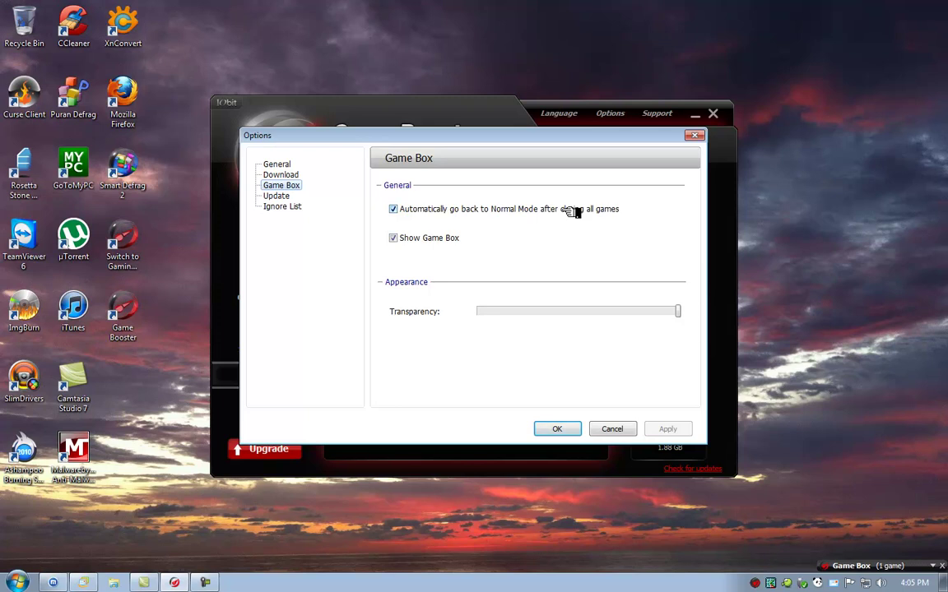
# Step: Check the Update and Ignore List options, confirm with OK, and return to the Main page
pyautogui.click(278, 196)
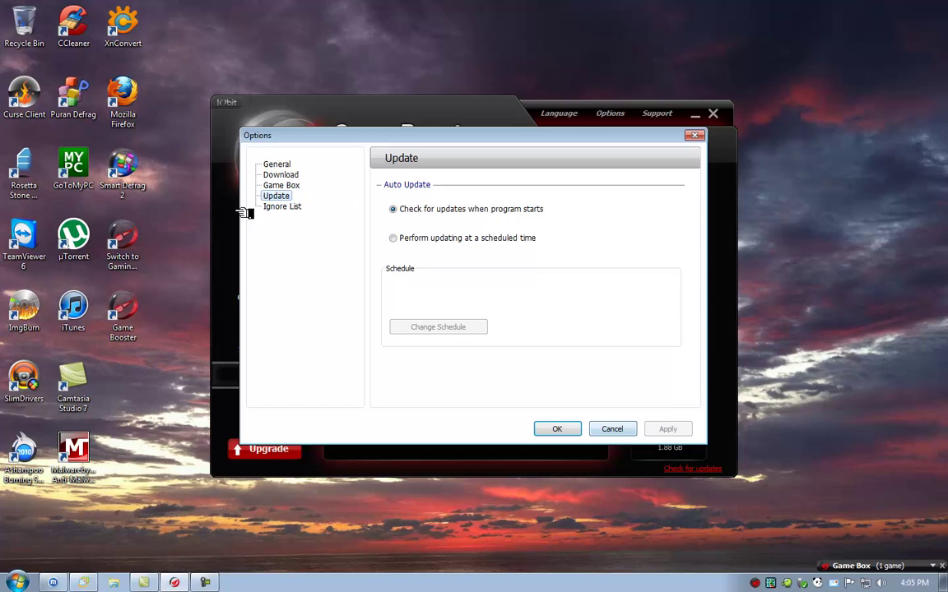
pyautogui.click(282, 208)
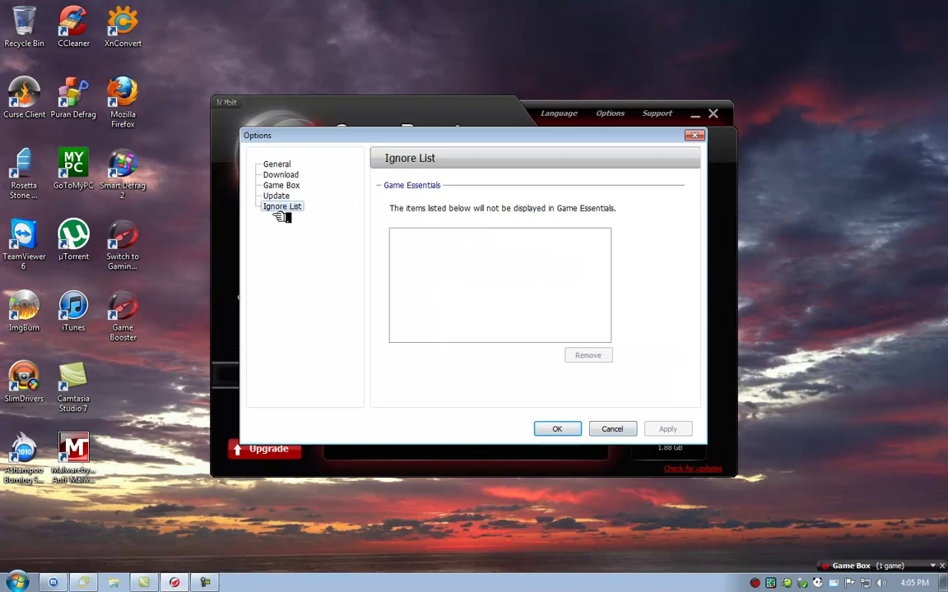
pyautogui.click(567, 429)
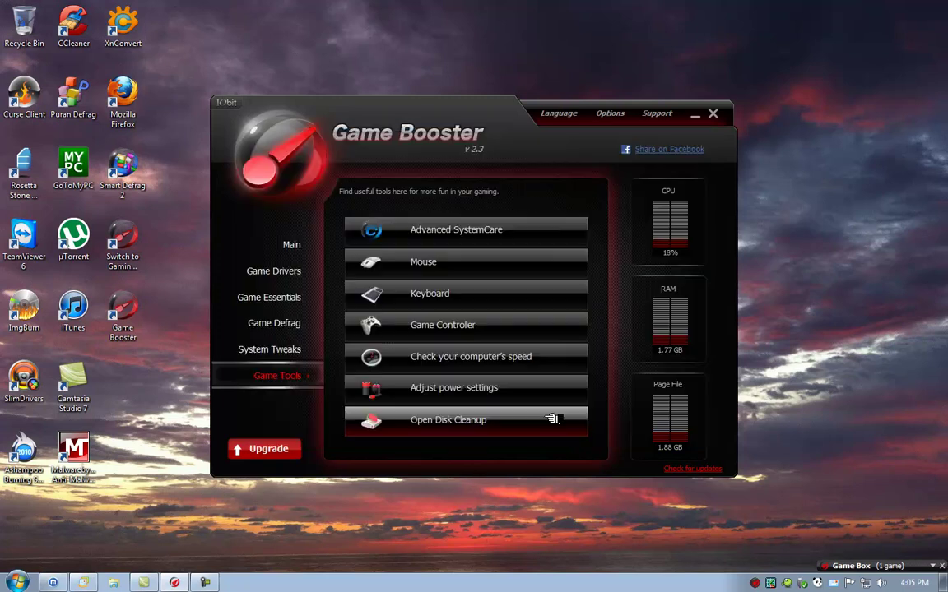
pyautogui.click(303, 245)
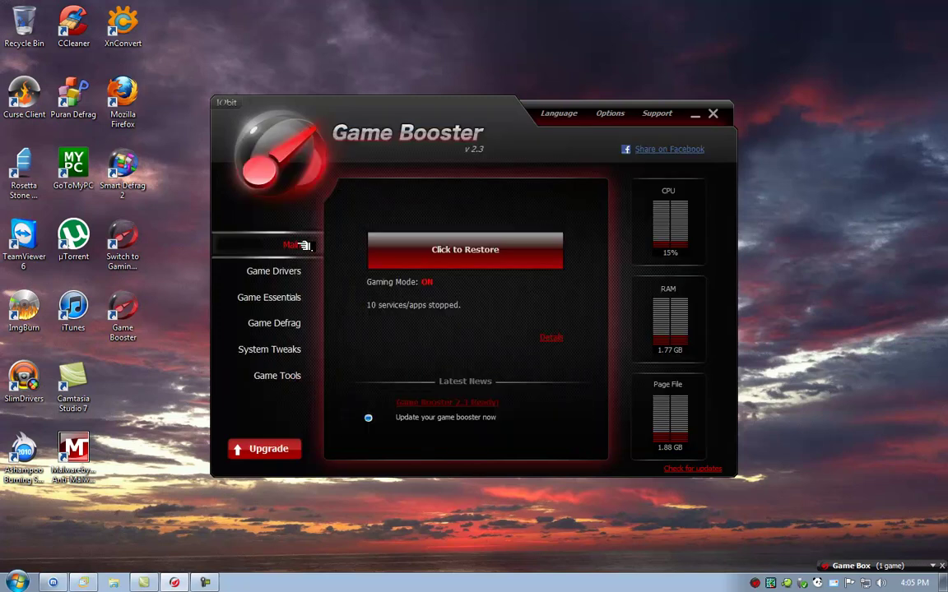